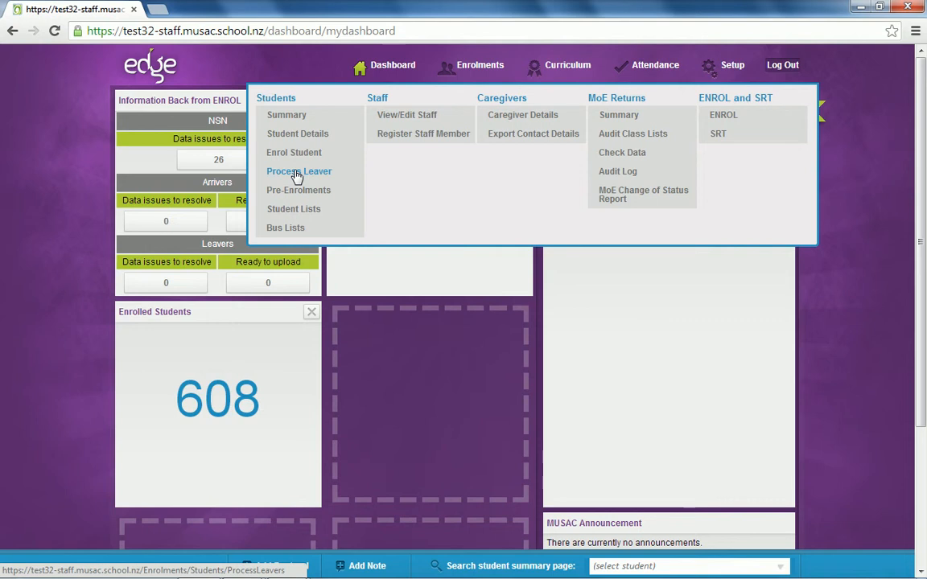
- Open the Process Leaver page for individual students and load the Year 1 student from Room 1 by searching for the surname
left_click(297, 176)
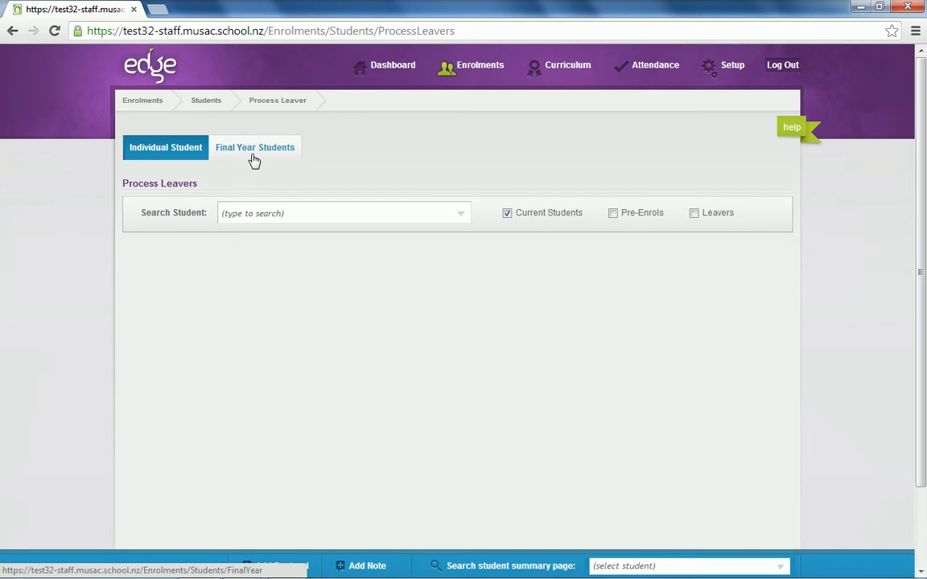
left_click(310, 211)
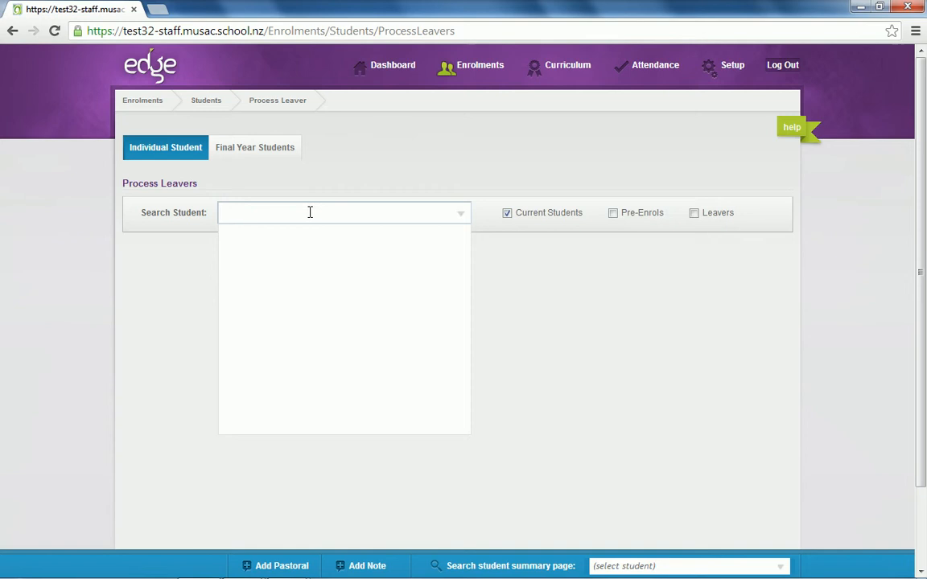
type("student")
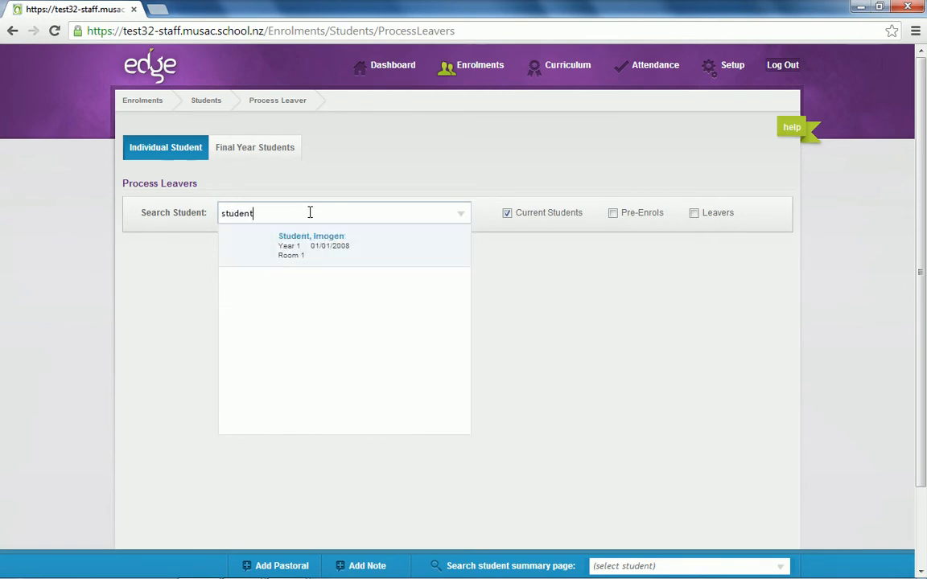
left_click(318, 244)
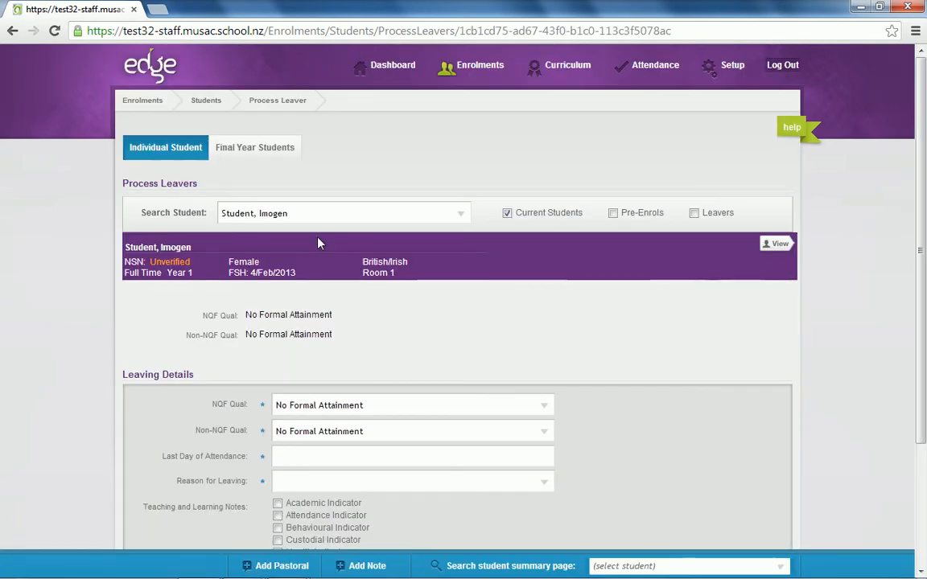
- Set the student's last day of attendance to 25/Oct/2013 and the reason for leaving to Transferred to another school in NZ
scroll(386, 248, "down", 3)
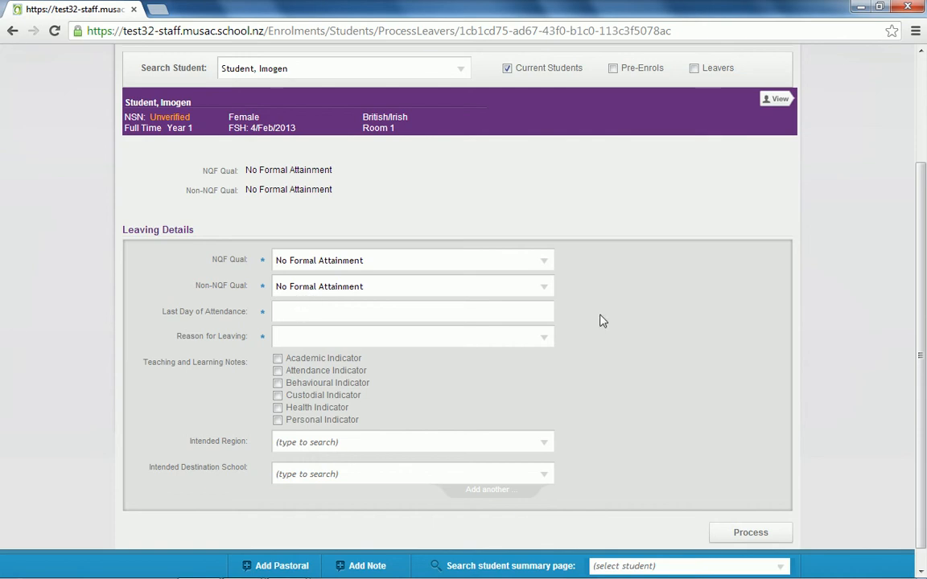
left_click(312, 313)
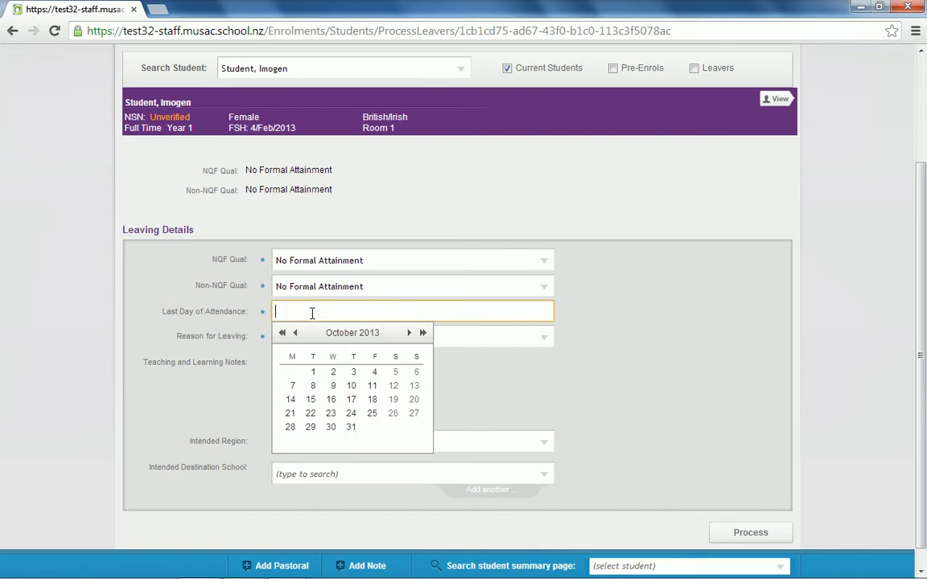
left_click(372, 415)
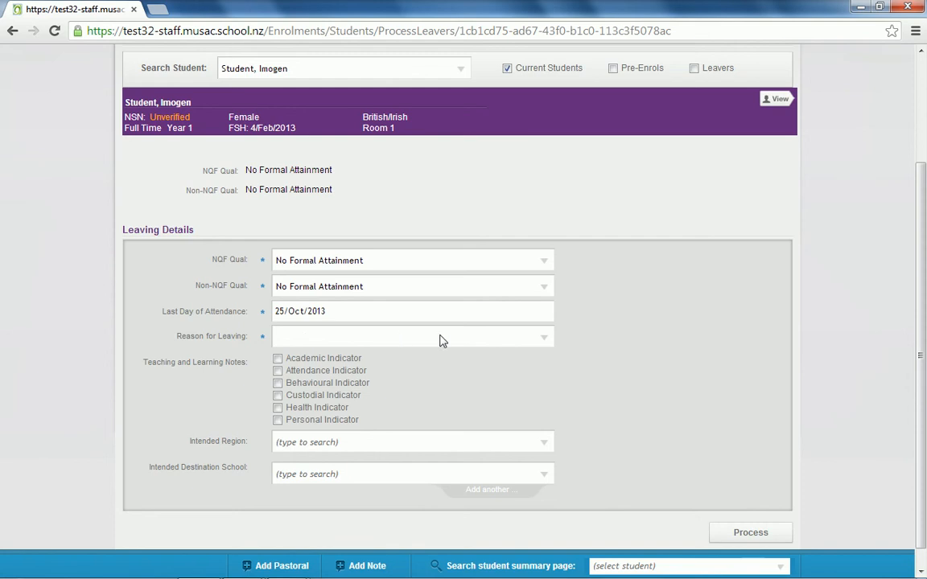
left_click(499, 340)
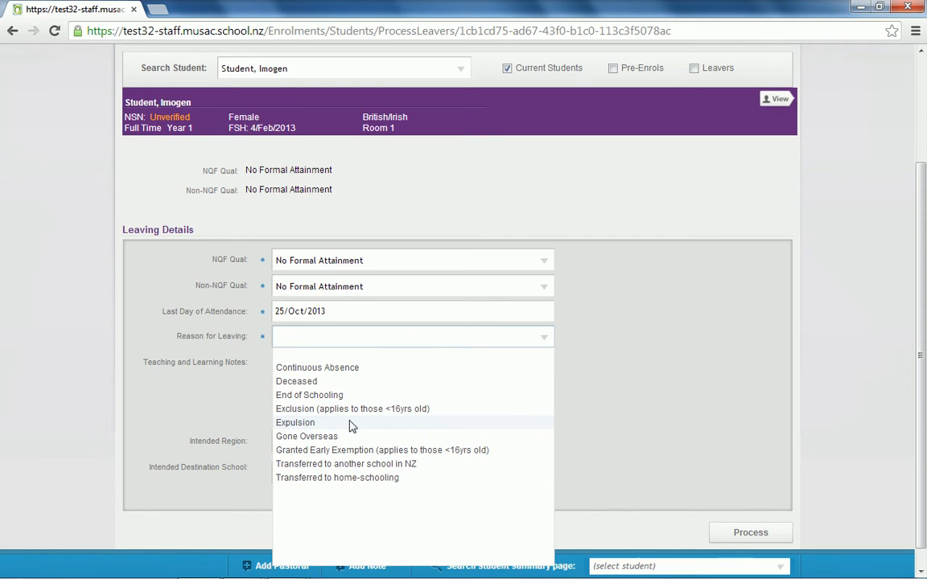
left_click(339, 465)
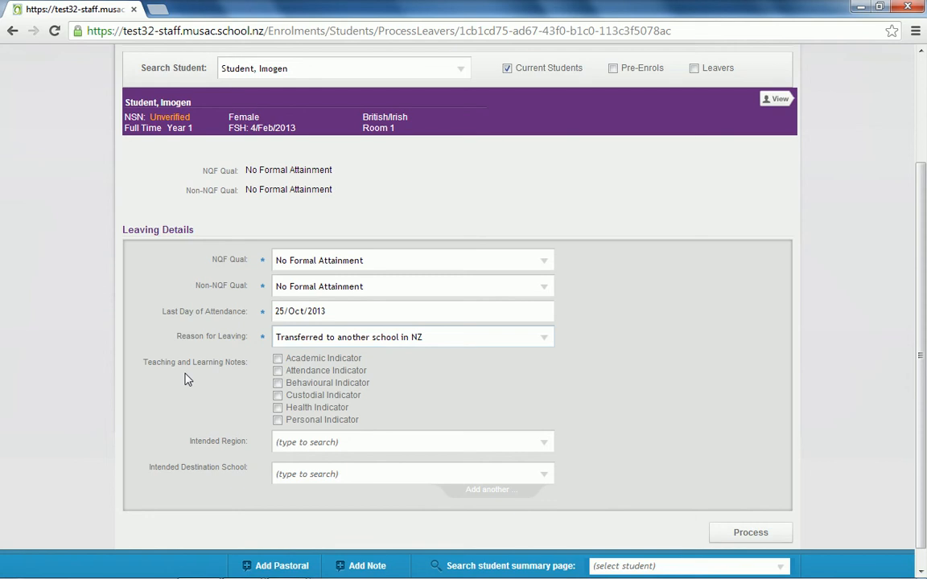
left_click(277, 360)
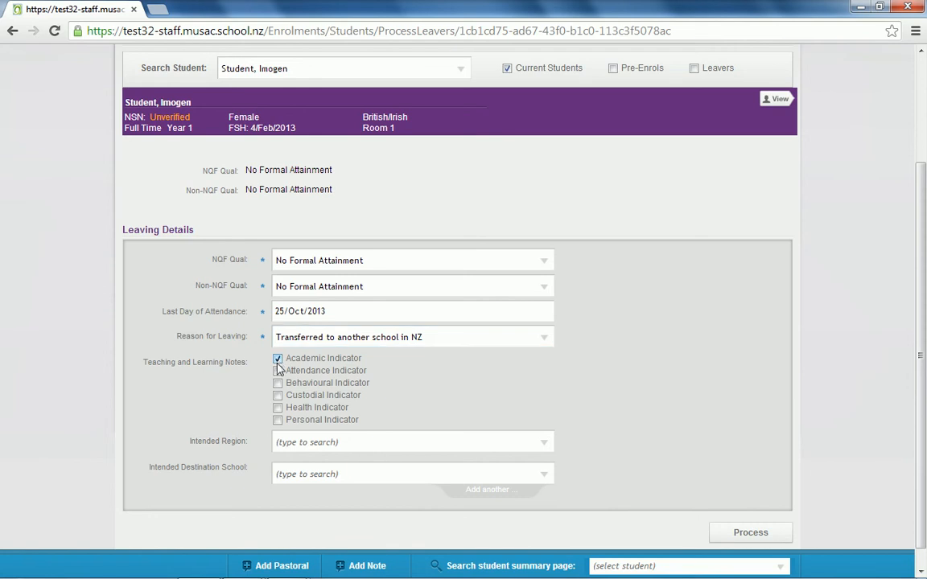
left_click(277, 372)
left_click(278, 383)
left_click(278, 395)
left_click(277, 394)
left_click(278, 384)
left_click(277, 370)
left_click(277, 359)
- Set the intended destination school to Remarkables Primary School 6783 and process the student as a leaver
scroll(605, 398, "down", 1)
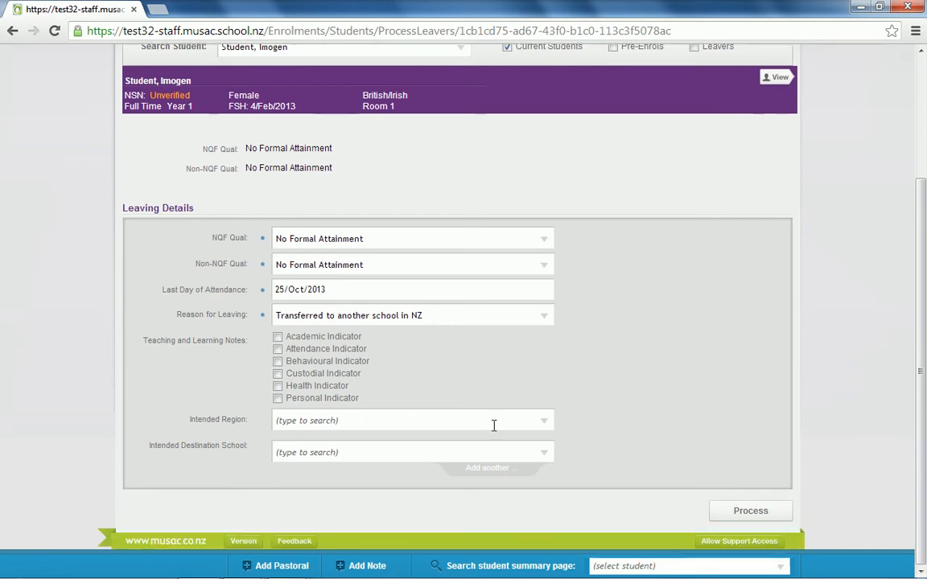
left_click(317, 449)
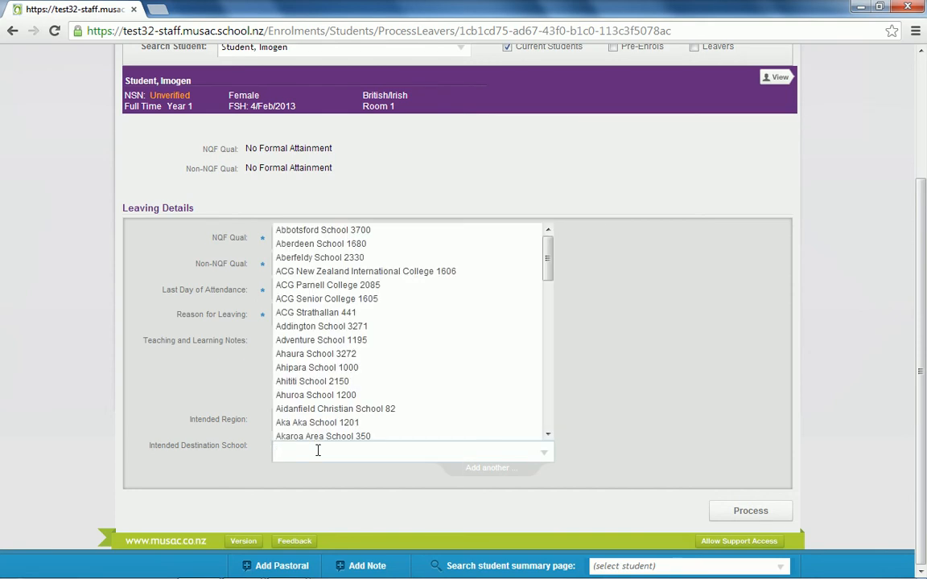
type("remarkables")
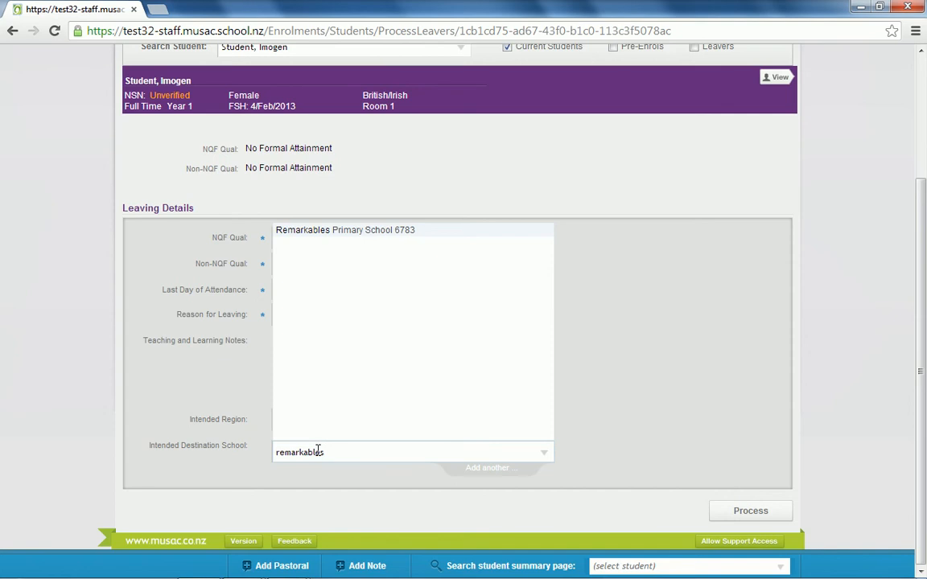
left_click(342, 233)
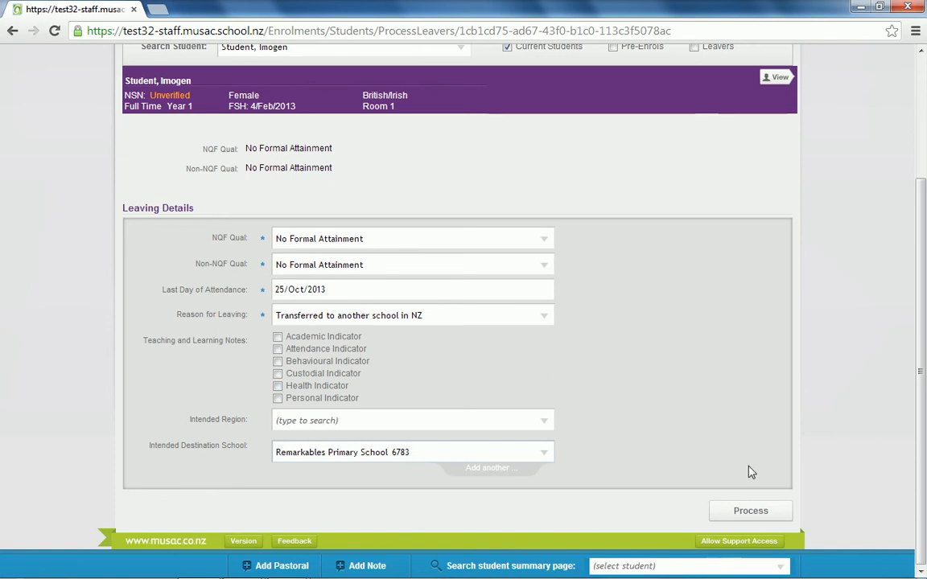
left_click(750, 511)
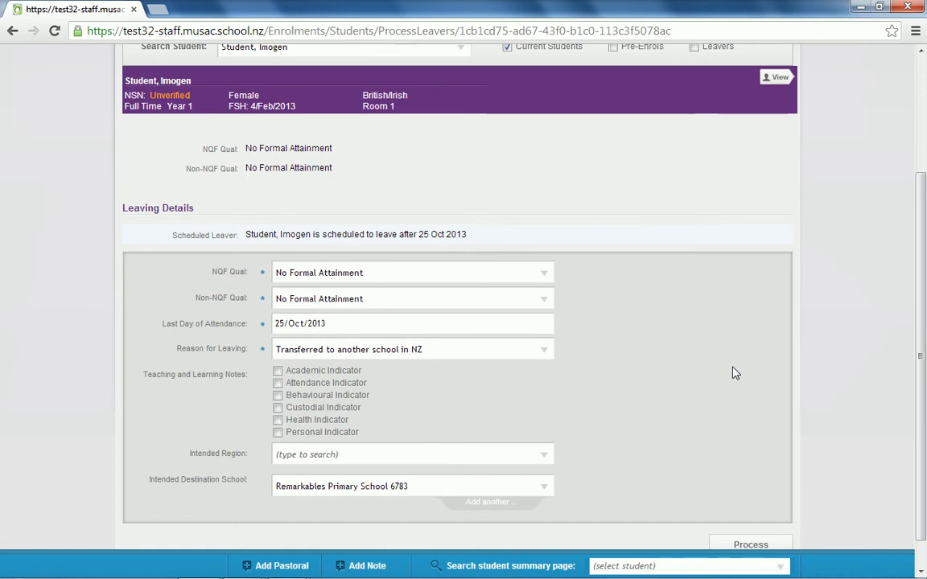
- Switch leaver processing to the final year students and look over the list of Year 6 students
scroll(733, 372, "up", 1)
scroll(733, 372, "down", 1)
scroll(733, 373, "up", 1)
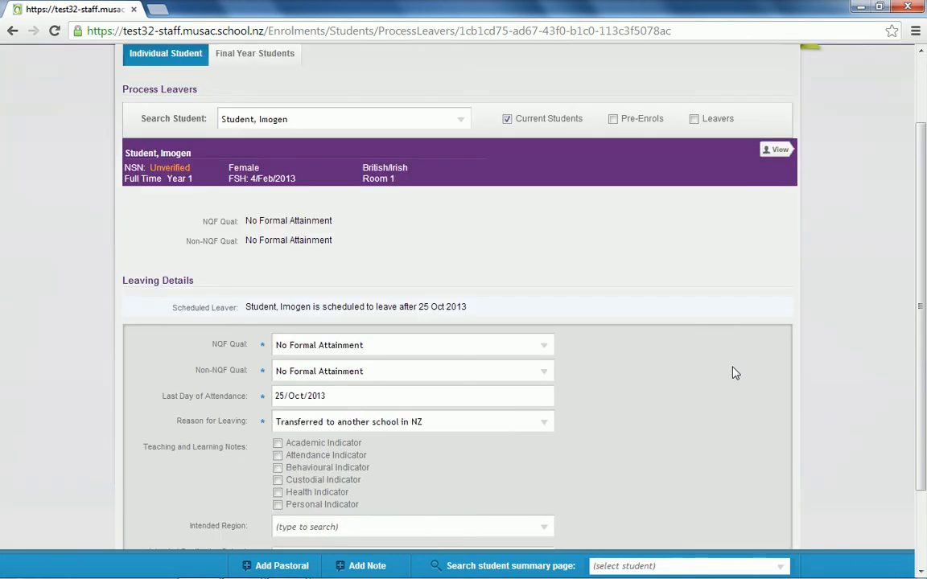
scroll(734, 372, "up", 1)
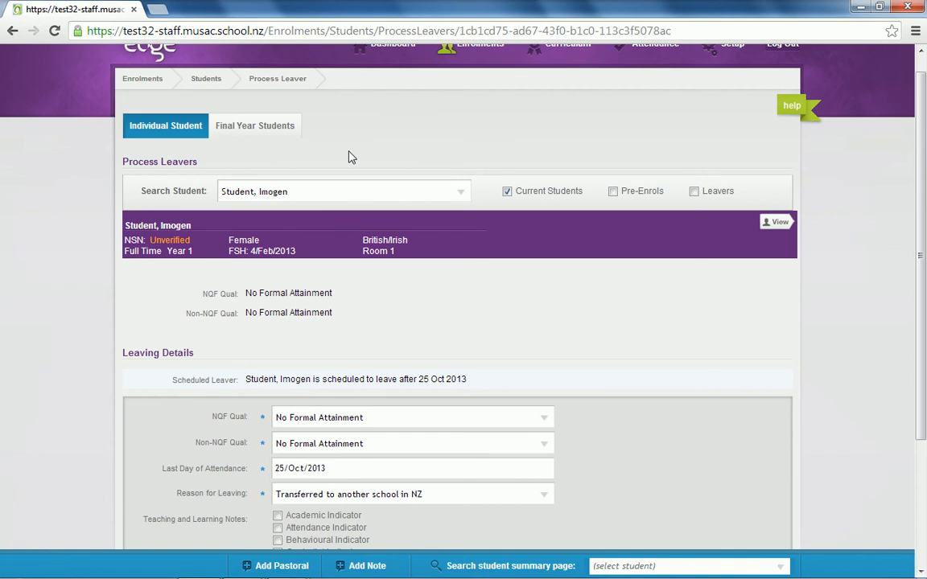
left_click(245, 133)
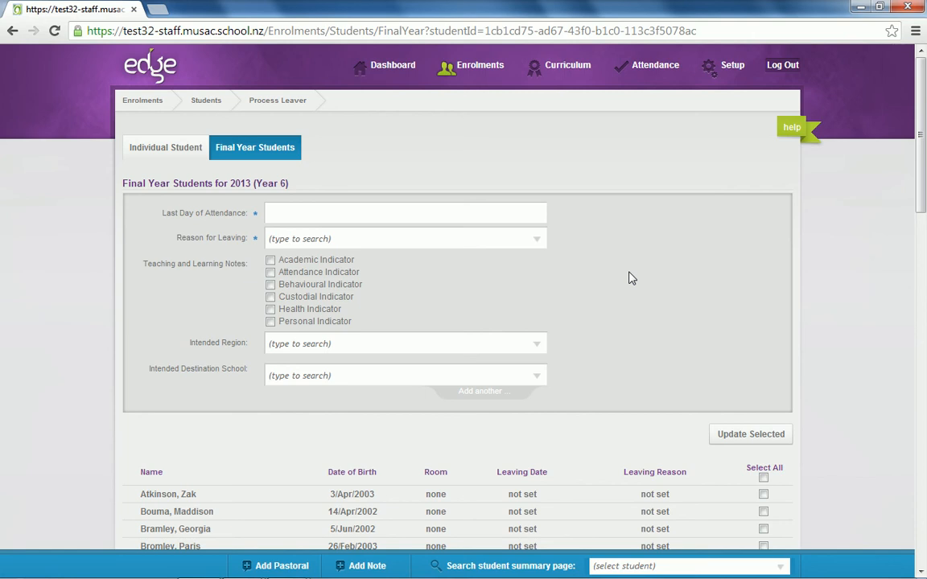
scroll(632, 277, "down", 3)
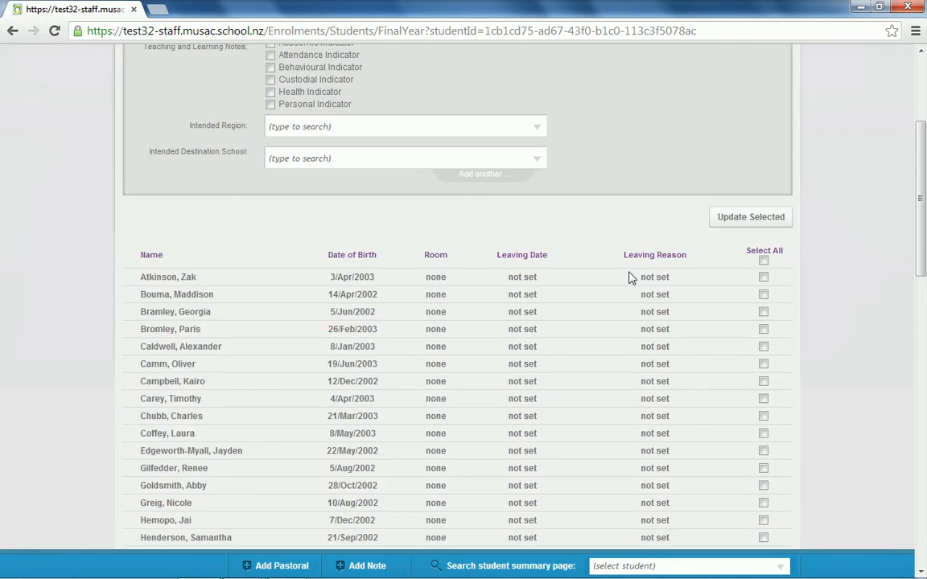
scroll(631, 278, "up", 3)
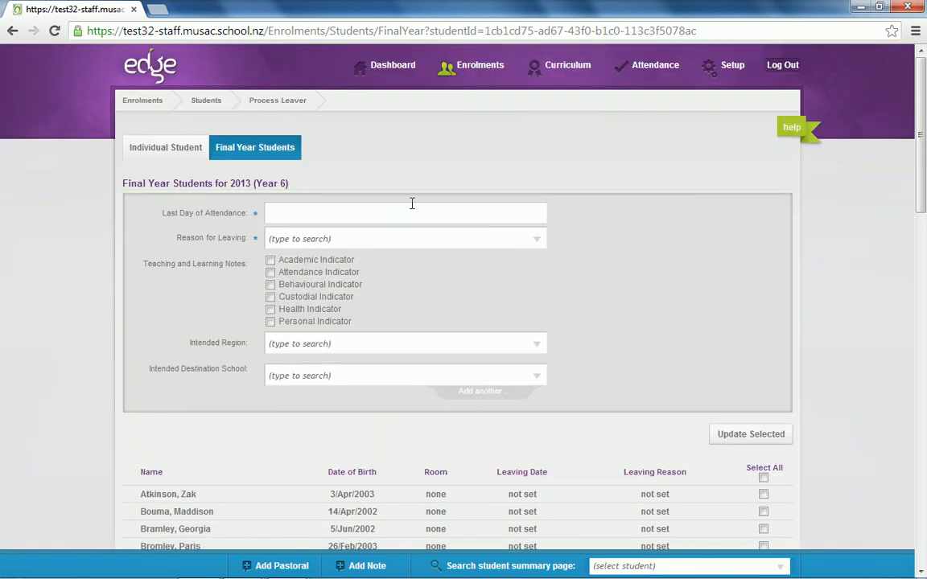
- Fill in the group leaving details with last day 25/Oct/2013, reason Transferred to another school in NZ and destination Remarkables Primary School 6783
left_click(362, 214)
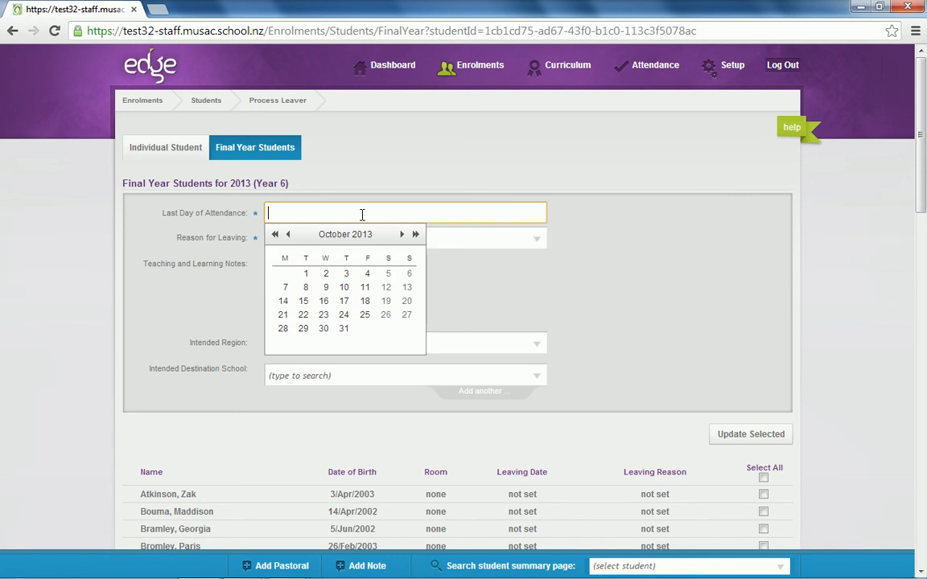
left_click(365, 315)
left_click(334, 240)
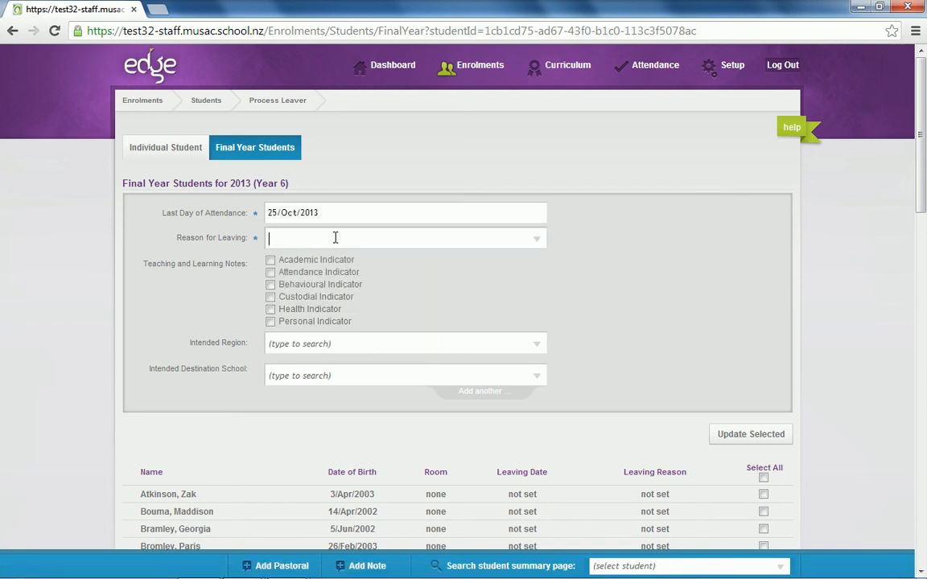
left_click(337, 257)
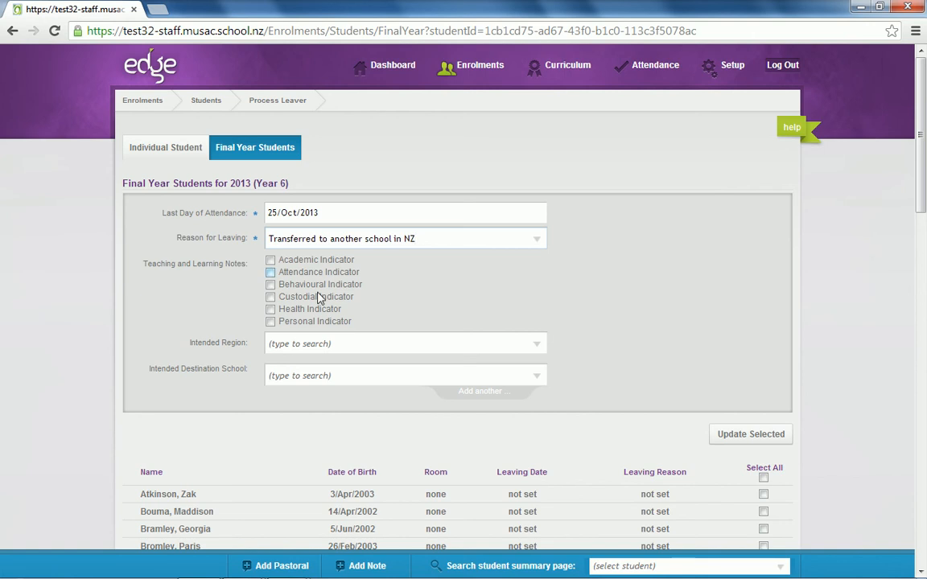
left_click(482, 374)
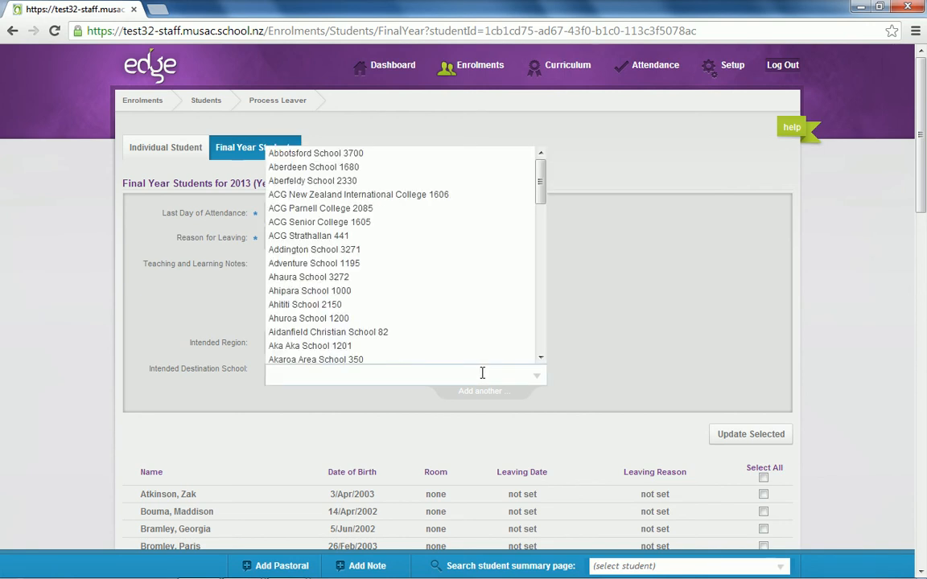
type("remarkables")
left_click(372, 152)
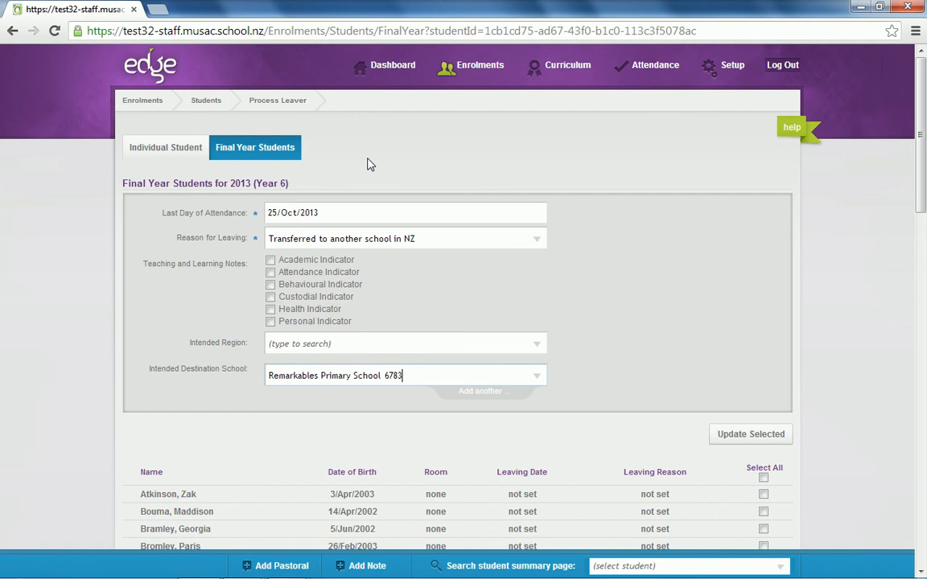
- Select the first three students in the final year list and update them with the entered leaving details
scroll(585, 211, "down", 2)
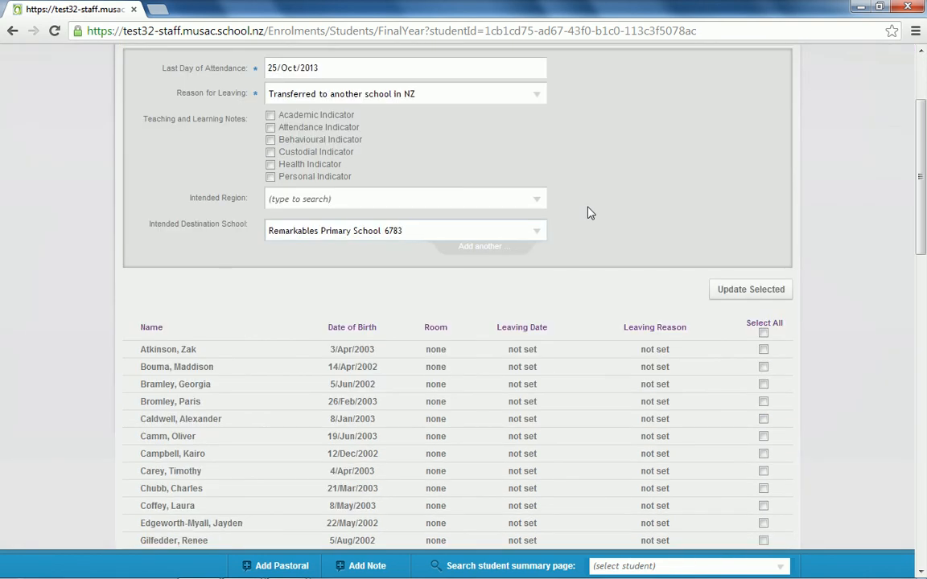
scroll(587, 213, "down", 2)
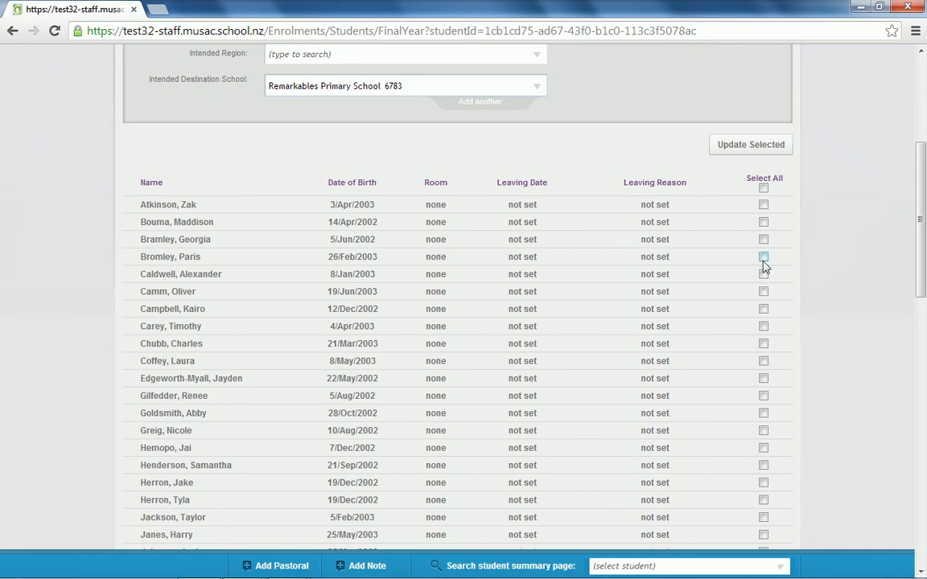
scroll(763, 265, "up", 1)
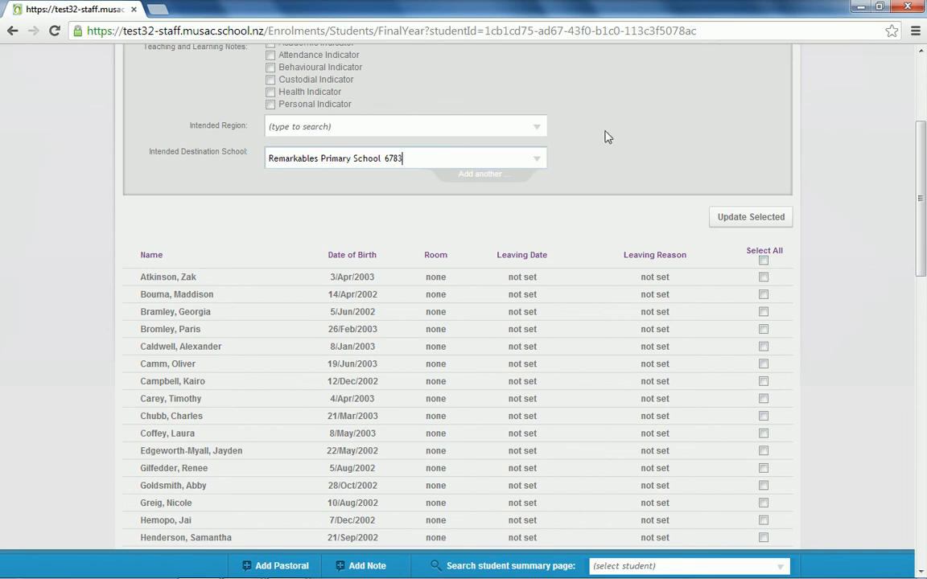
scroll(607, 136, "up", 1)
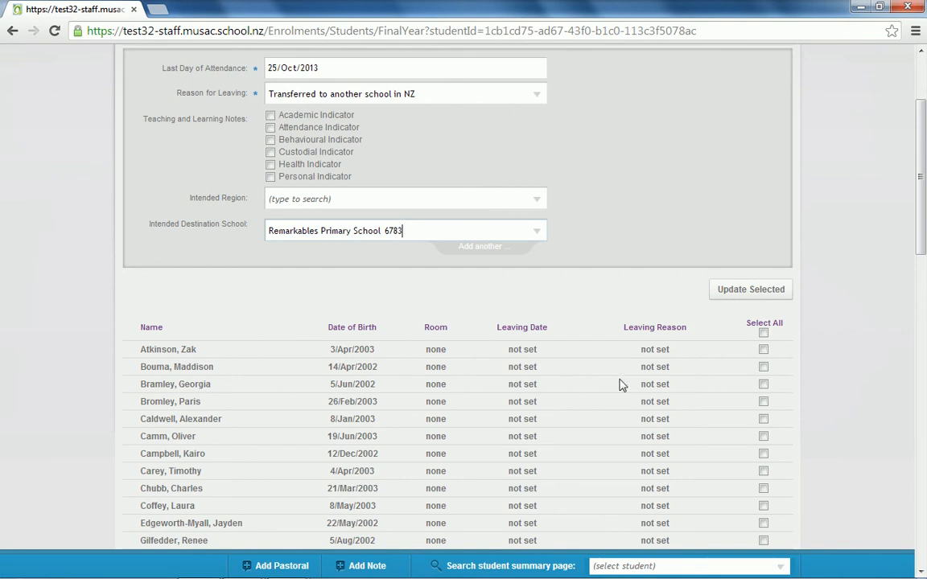
left_click(764, 351)
left_click(763, 367)
left_click(763, 385)
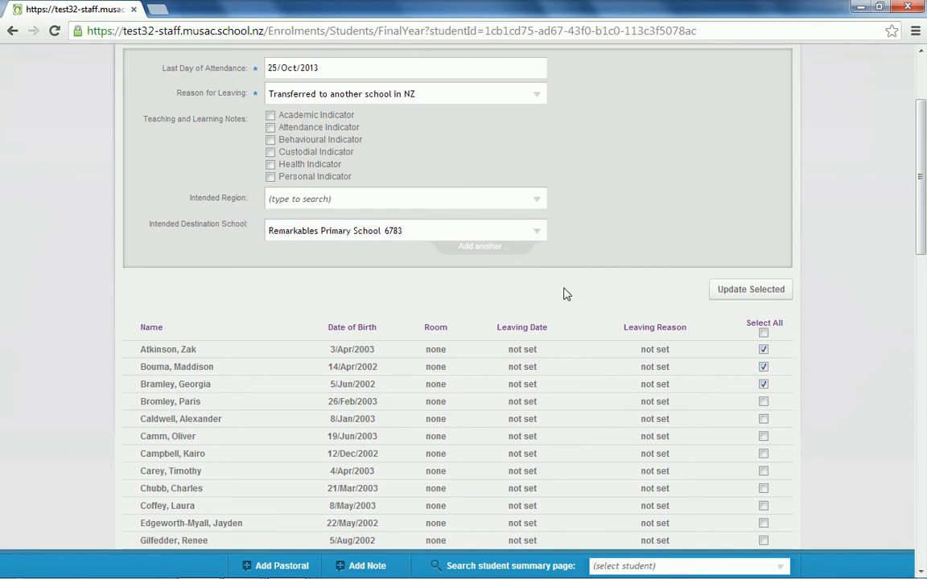
left_click(750, 290)
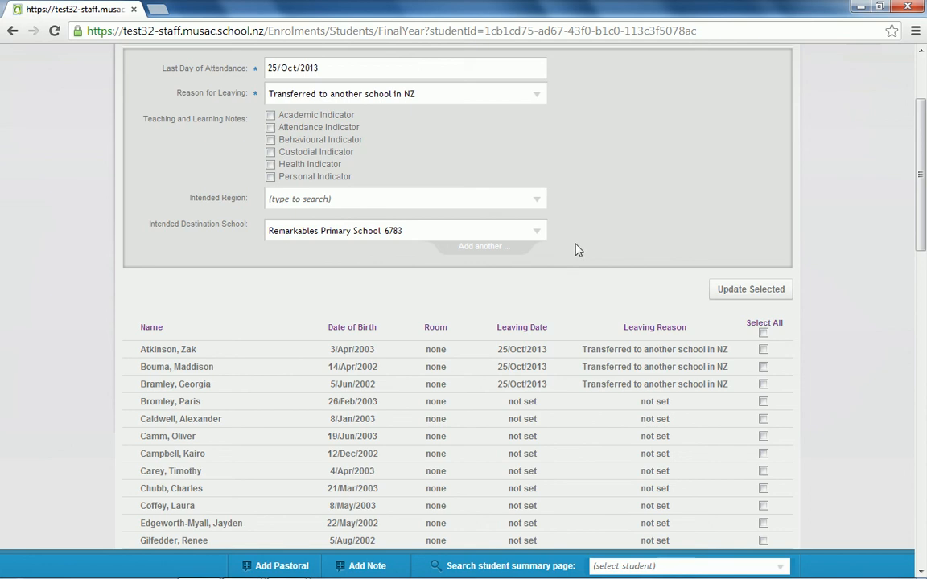
- Review the leaving dates and leaving reasons in the final year student list
scroll(576, 249, "down", 1)
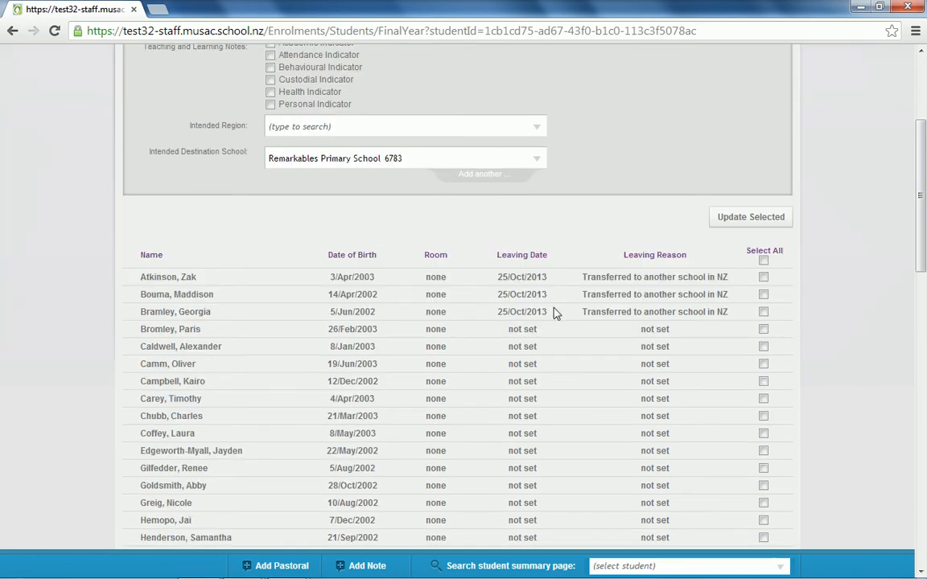
scroll(402, 299, "down", 1)
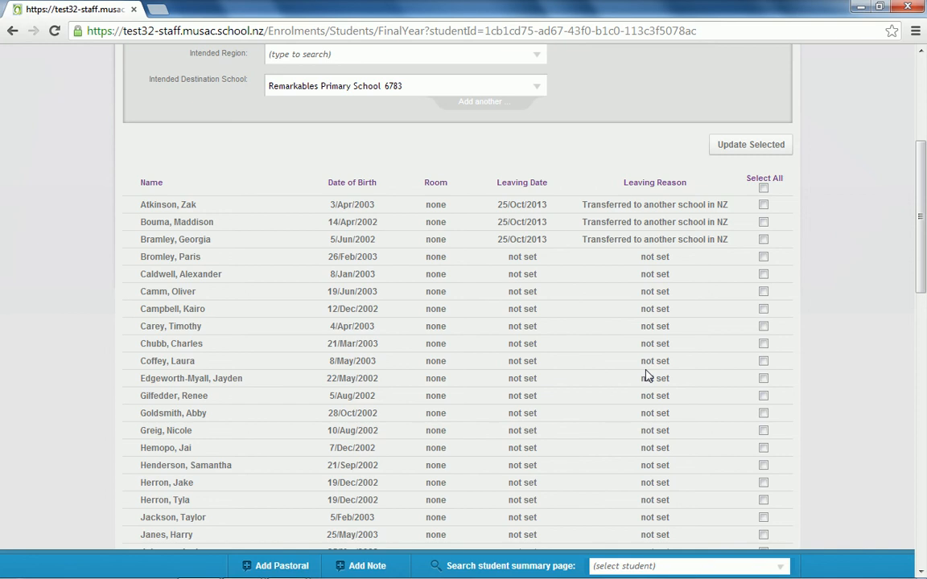
scroll(644, 374, "down", 3)
scroll(625, 378, "up", 6)
scroll(625, 378, "up", 1)
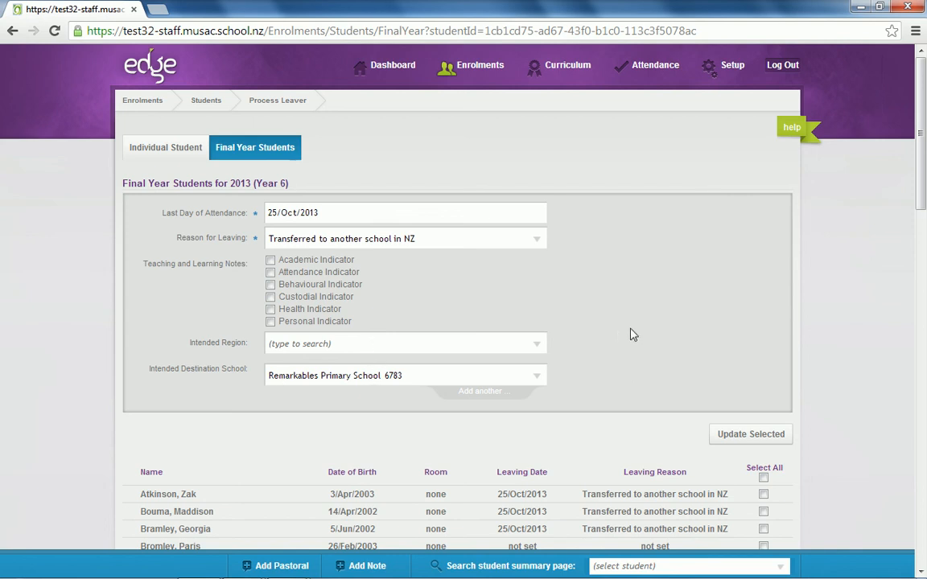
scroll(637, 328, "down", 1)
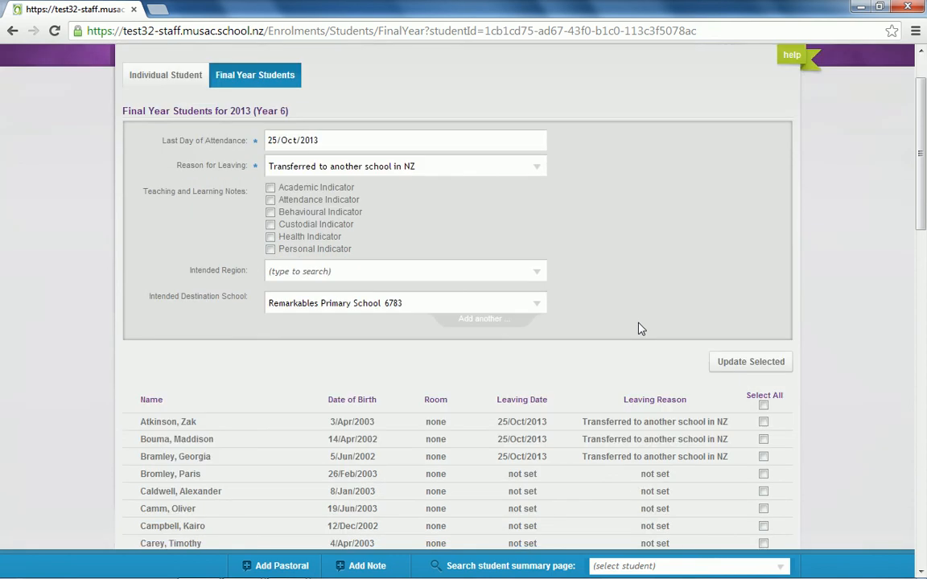
scroll(637, 328, "up", 1)
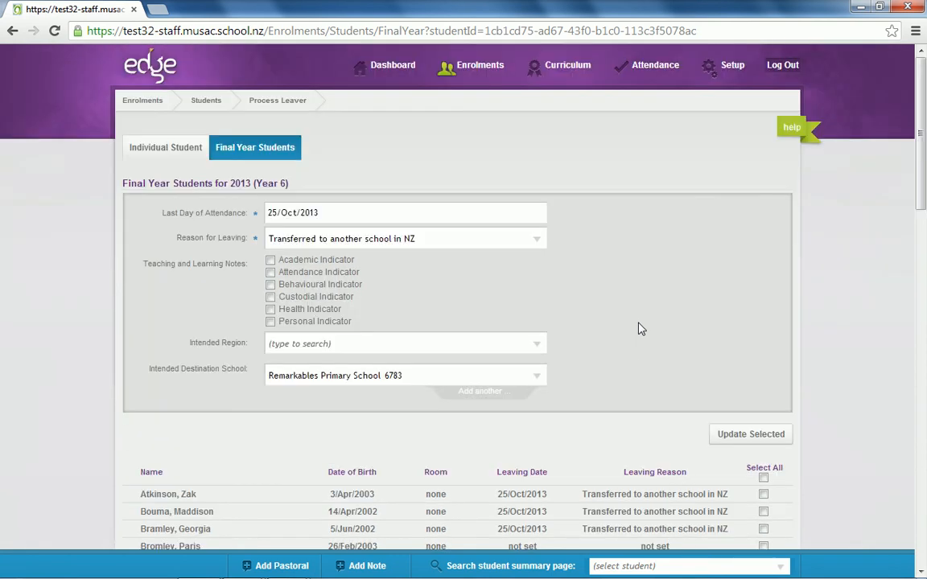